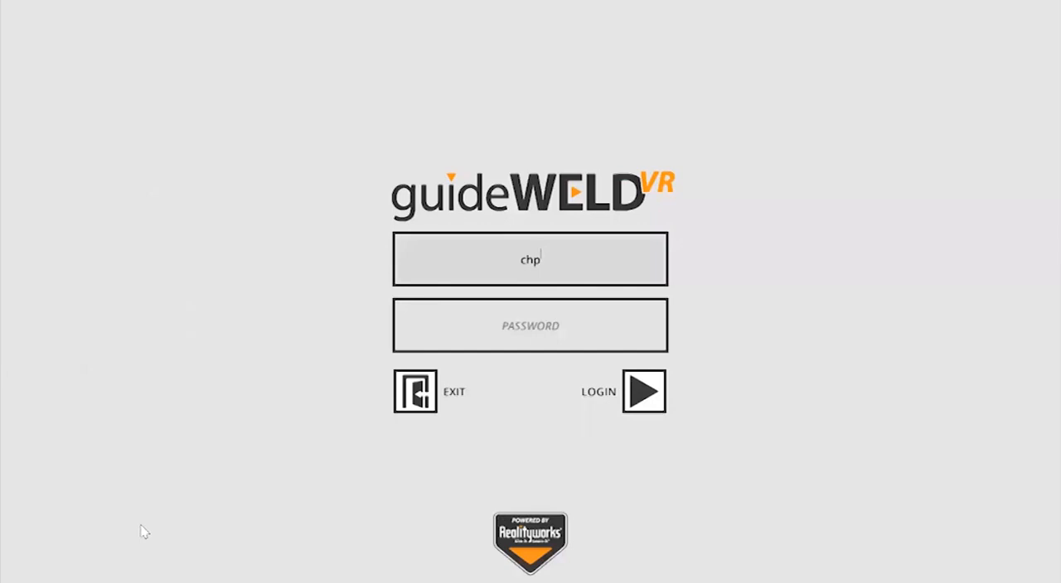
Step: Enter the account password and log in to the instructor account
{"action": "left_click", "coordinate": [504, 328]}
{"action": "type", "text": "*****"}
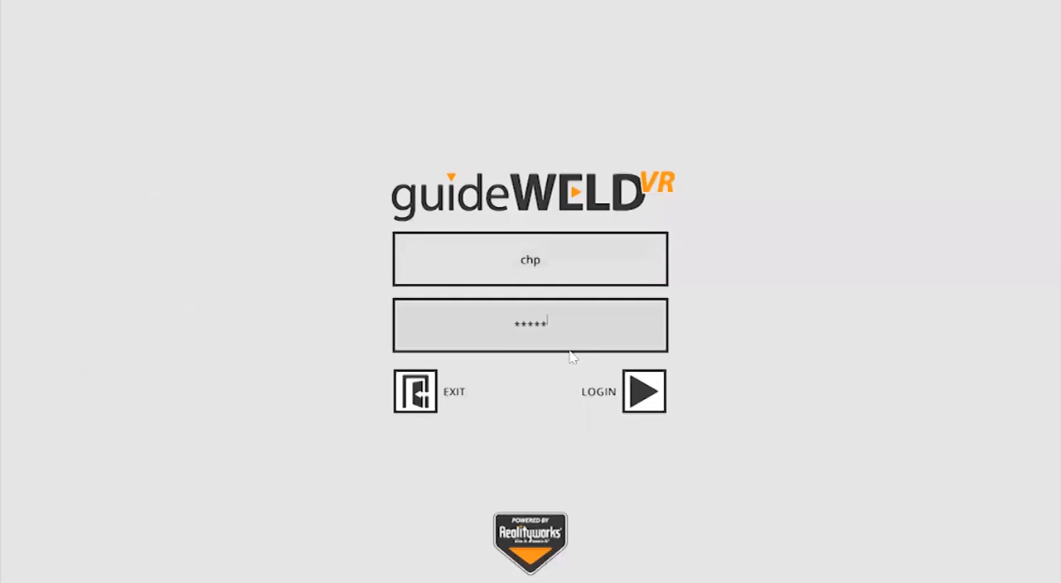
{"action": "key", "text": "BackSpace"}
{"action": "key", "text": "BackSpace"}
{"action": "key", "text": "BackSpace"}
{"action": "key", "text": "BackSpace"}
{"action": "key", "text": "BackSpace"}
{"action": "type", "text": "******"}
{"action": "key", "text": "Return"}
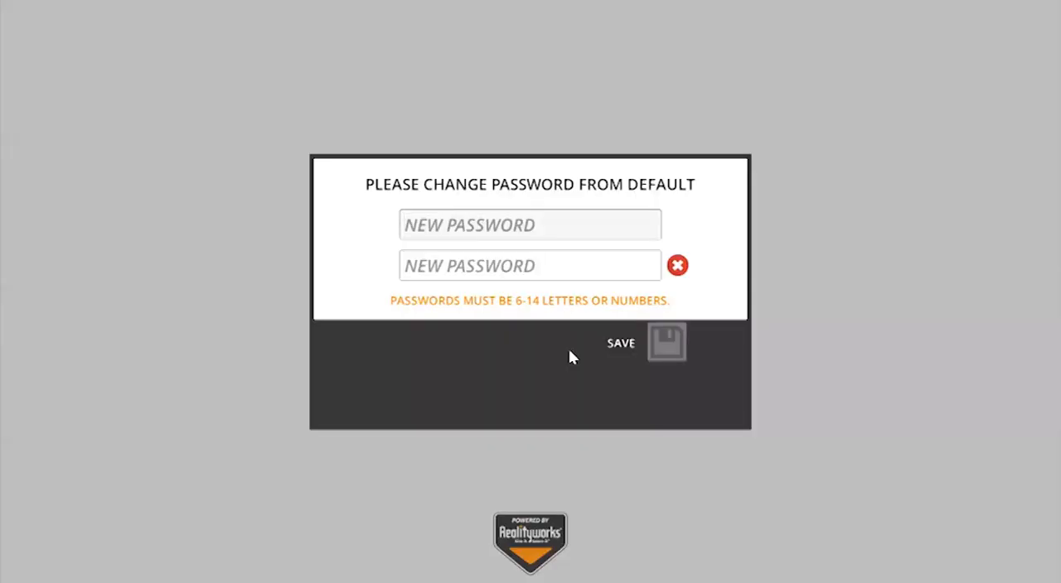
Step: Replace the default password by entering a new account password in both fields, and save it
{"action": "type", "text": "******"}
{"action": "key", "text": "Tab"}
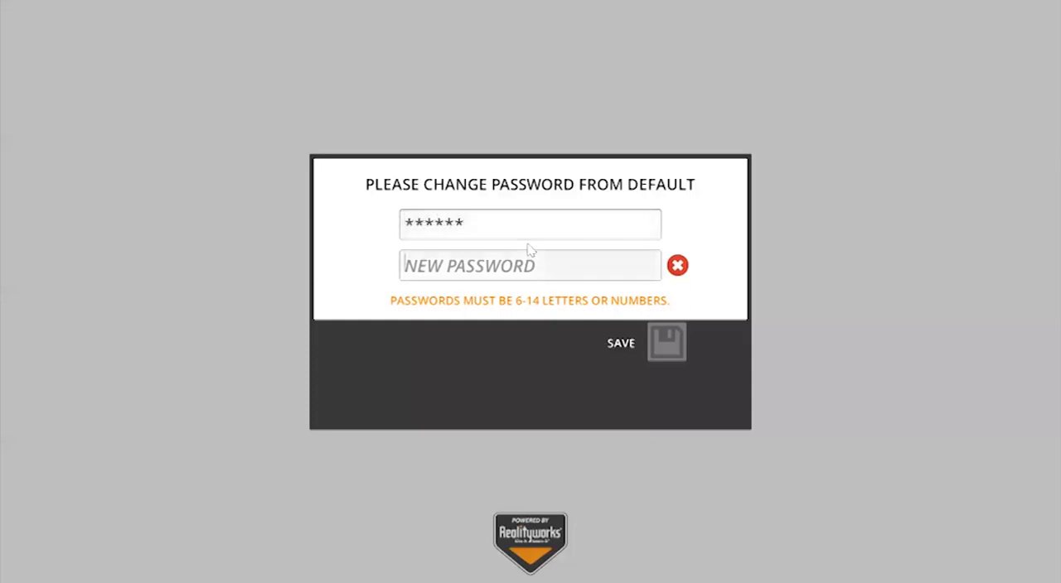
{"action": "type", "text": "******"}
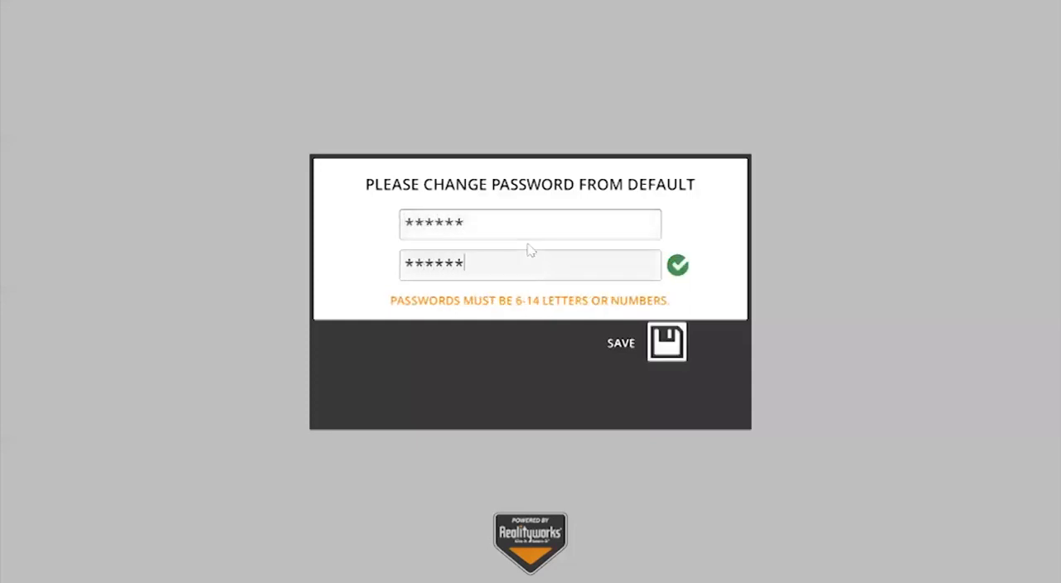
{"action": "left_click", "coordinate": [663, 347]}
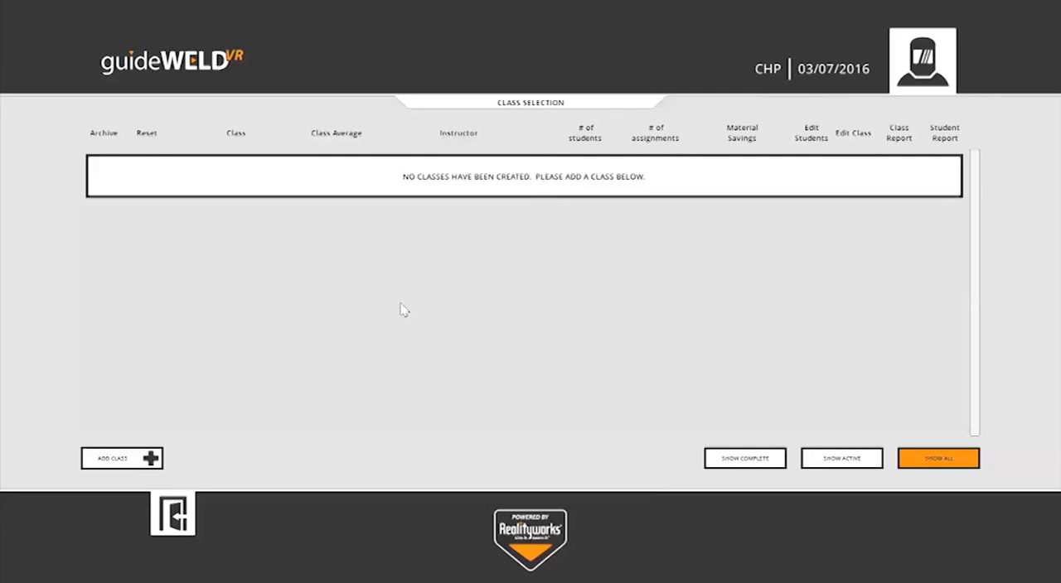
Step: Add a new class named WELDING and save it
{"action": "left_click", "coordinate": [104, 466]}
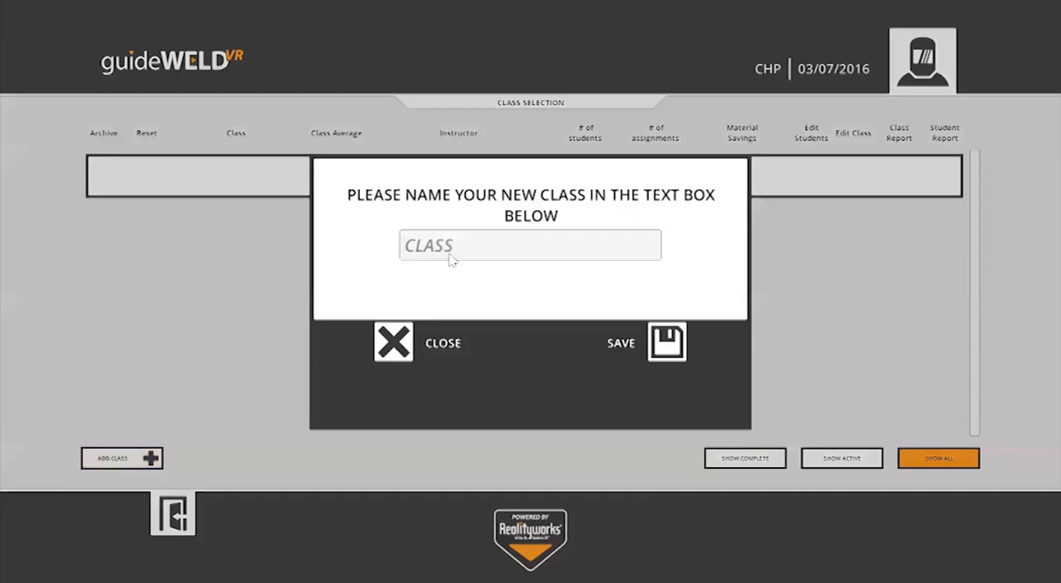
{"action": "type", "text": "WELDING"}
{"action": "left_click", "coordinate": [669, 353]}
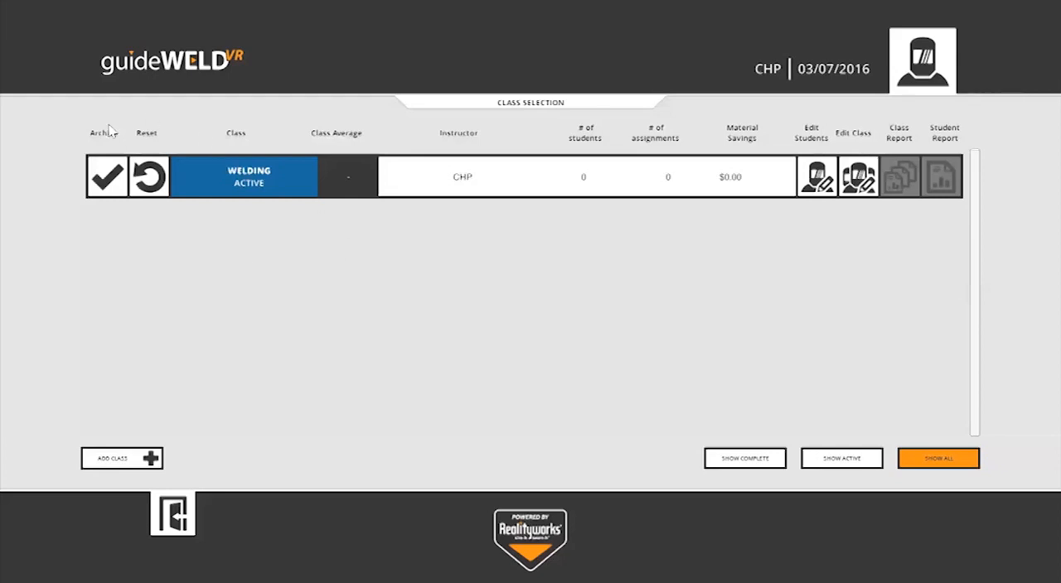
Step: Examine the archive and reset options of the WELDING class without deleting any data
{"action": "left_click", "coordinate": [104, 182]}
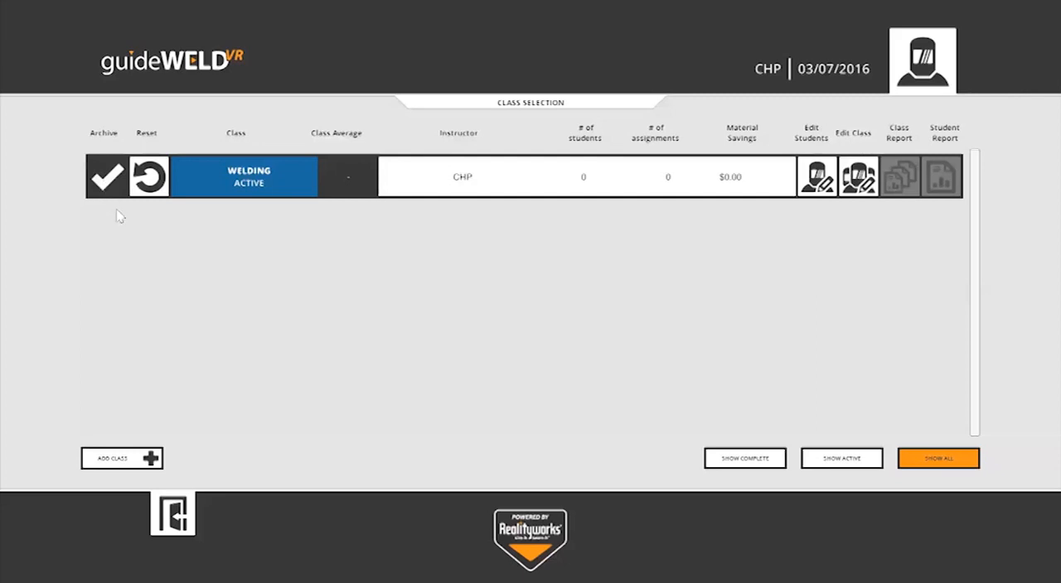
{"action": "left_click", "coordinate": [148, 177]}
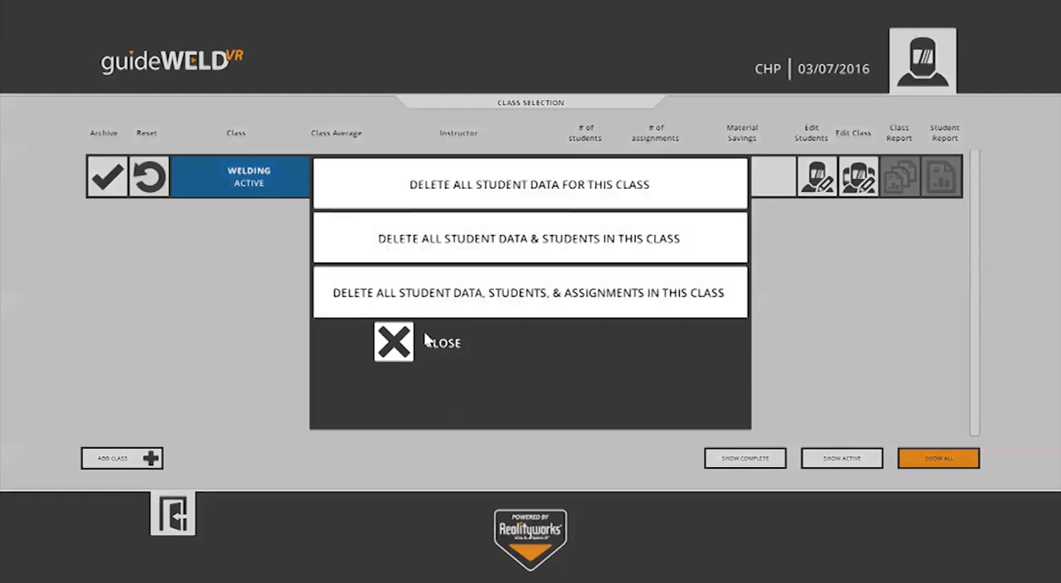
{"action": "left_click", "coordinate": [405, 347]}
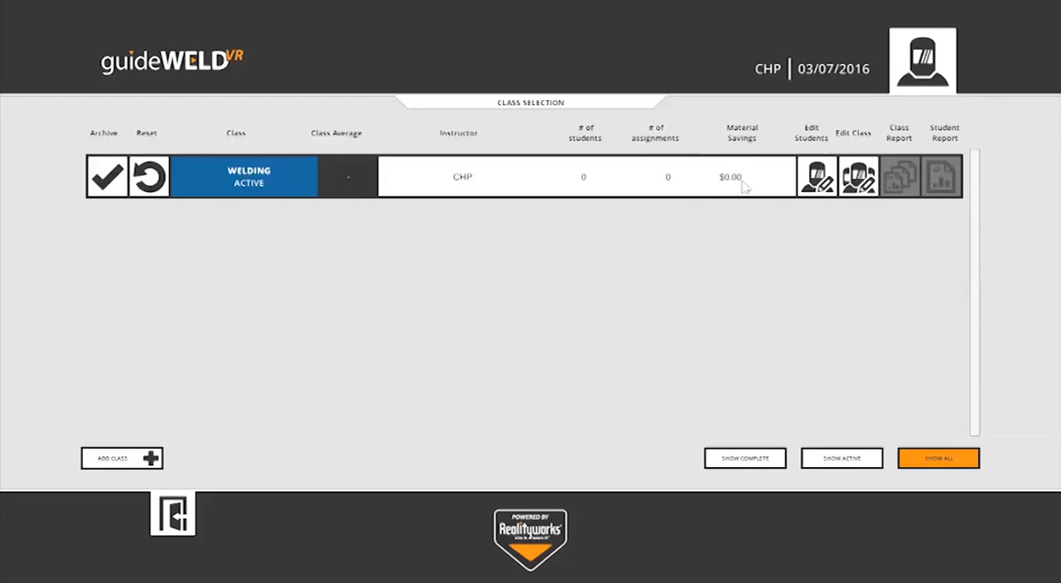
Step: Add a student with first name S and last name 1 to the WELDING class and return to the class list
{"action": "left_click", "coordinate": [818, 184]}
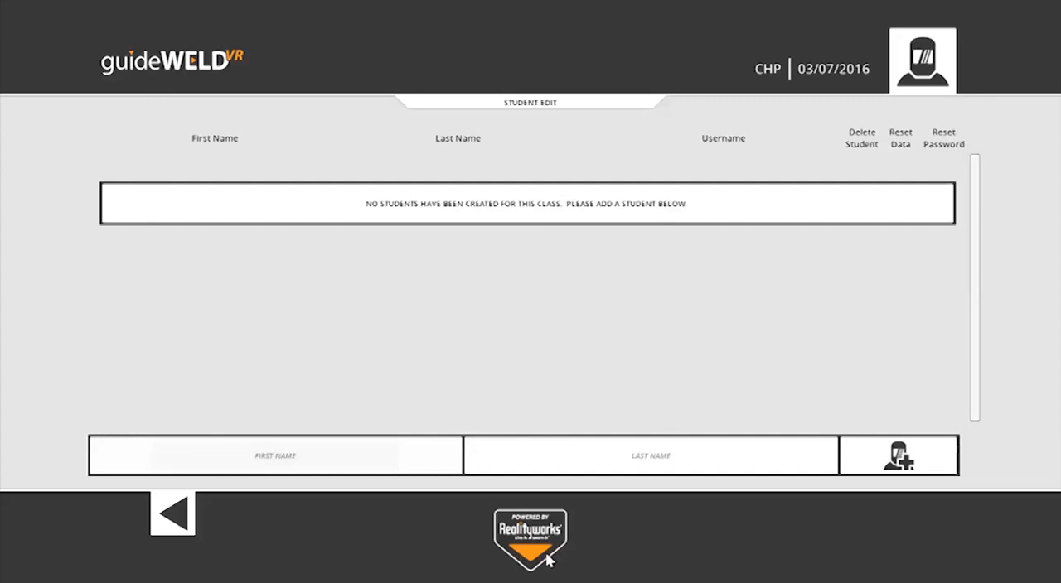
{"action": "type", "text": "S"}
{"action": "key", "text": "Tab"}
{"action": "type", "text": "1"}
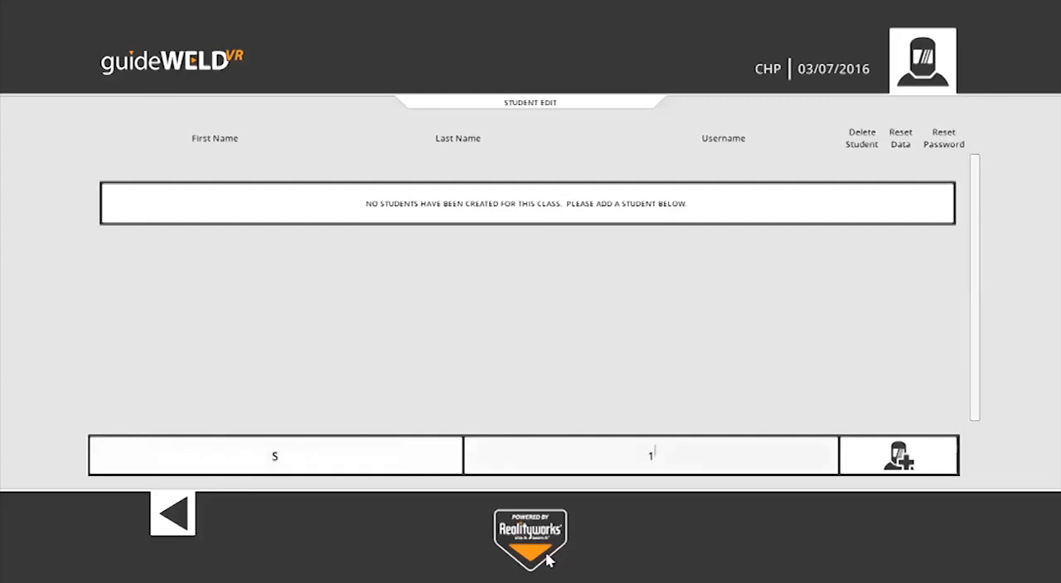
{"action": "left_click", "coordinate": [897, 456]}
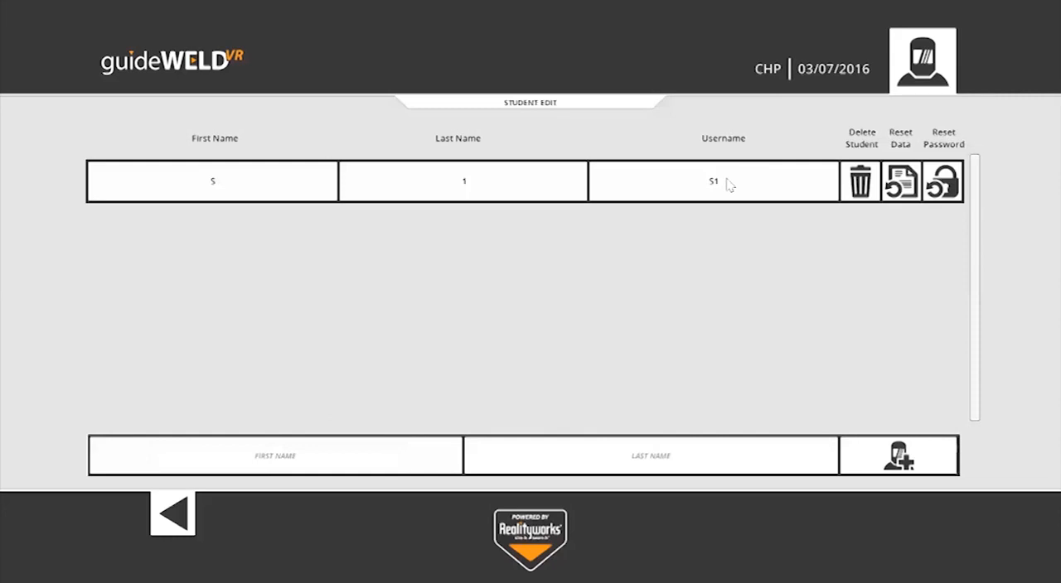
{"action": "left_click", "coordinate": [170, 516]}
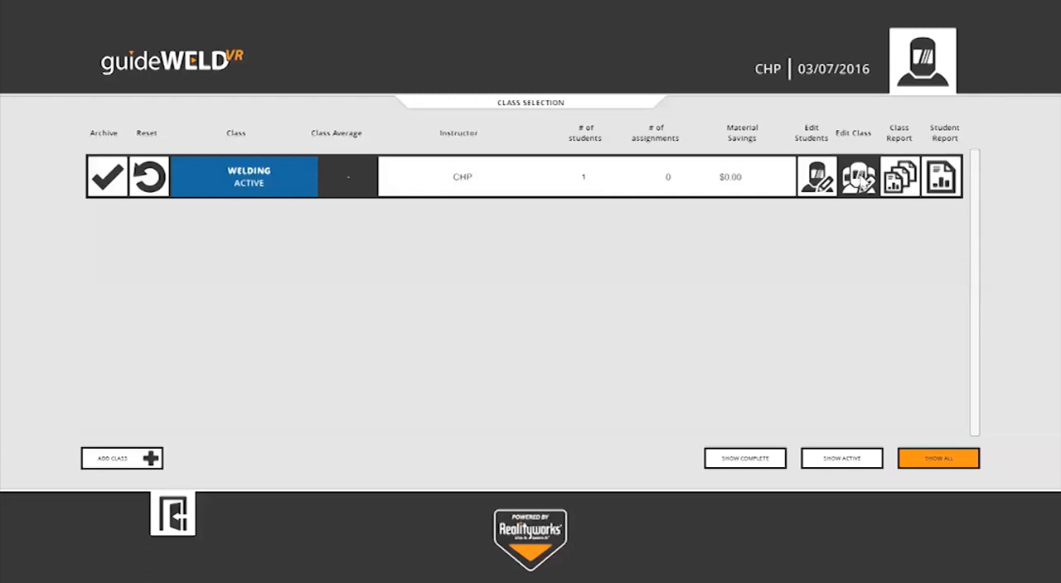
Step: Open the WELDING class for editing and add MIG-T-MS-N-16G from the available assignments to its class assignments
{"action": "left_click", "coordinate": [859, 178]}
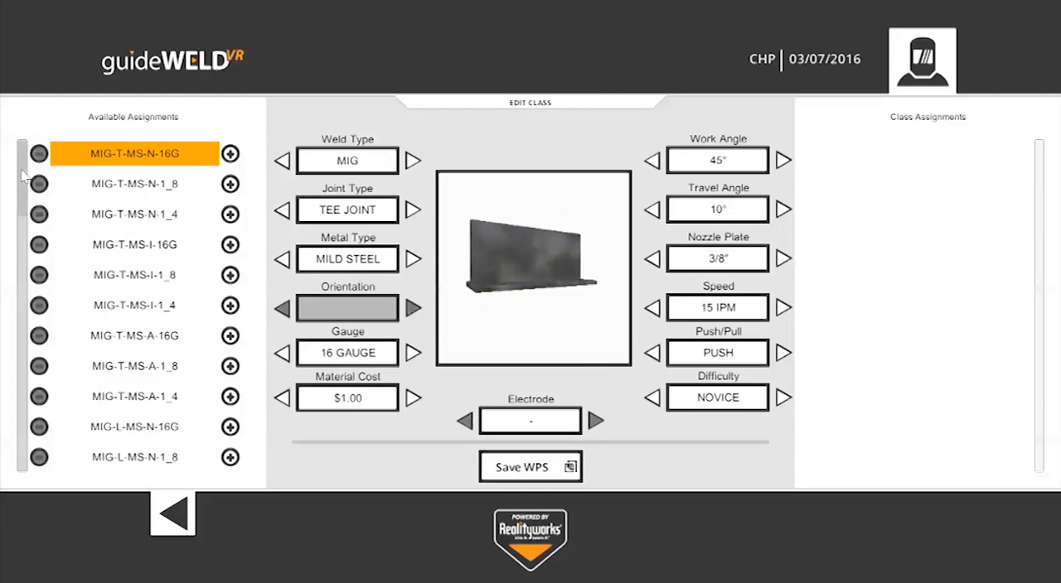
{"action": "left_click_drag", "start_coordinate": [22, 175], "coordinate": [12, 302]}
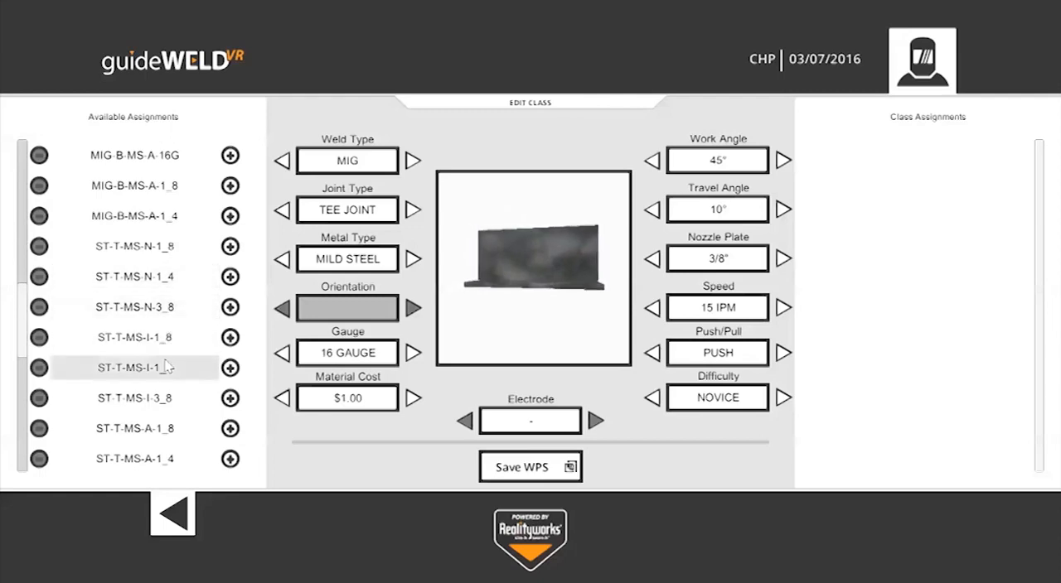
{"action": "left_click_drag", "start_coordinate": [17, 315], "coordinate": [27, 176]}
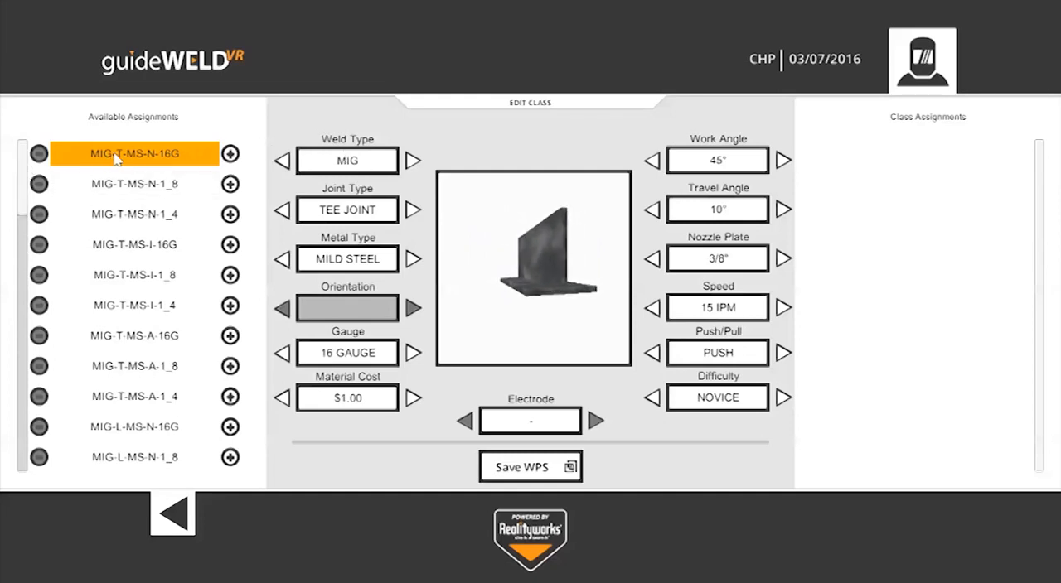
{"action": "left_click", "coordinate": [229, 155]}
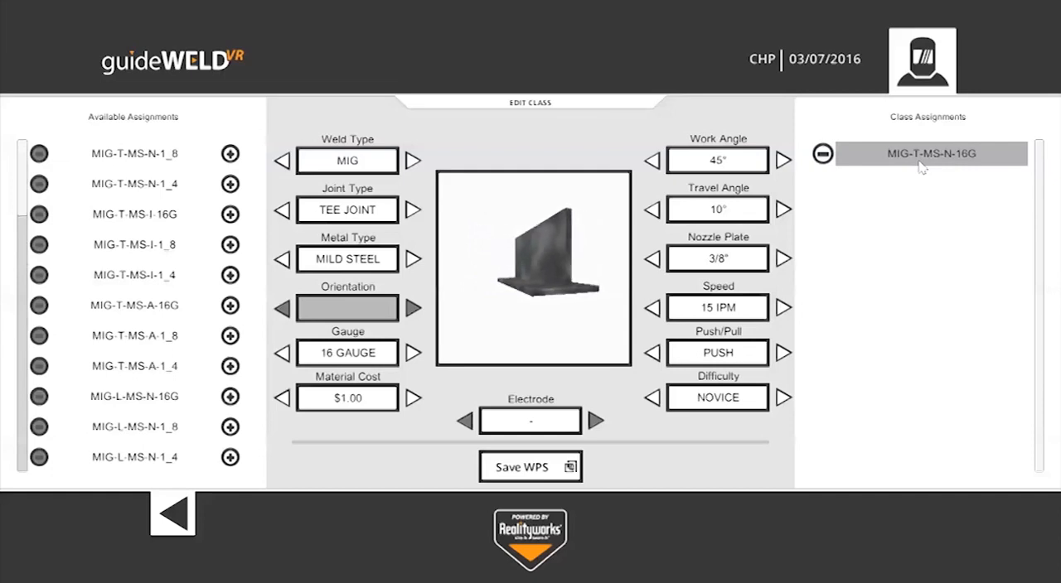
Step: Look through the weld type, joint type and metal type options, ending on MIG, tee joint and mild steel
{"action": "left_click", "coordinate": [412, 161]}
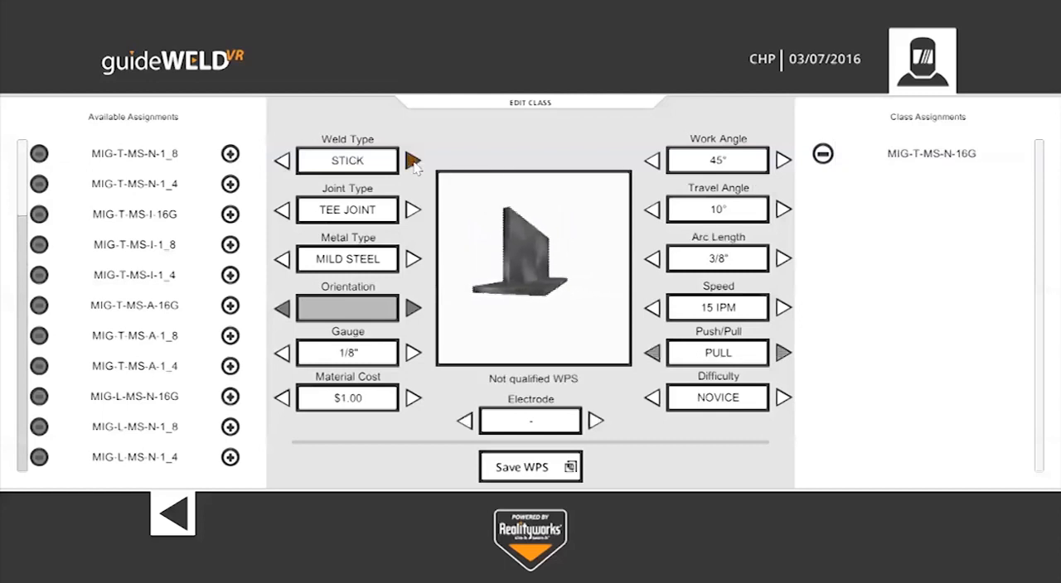
{"action": "left_click", "coordinate": [412, 162]}
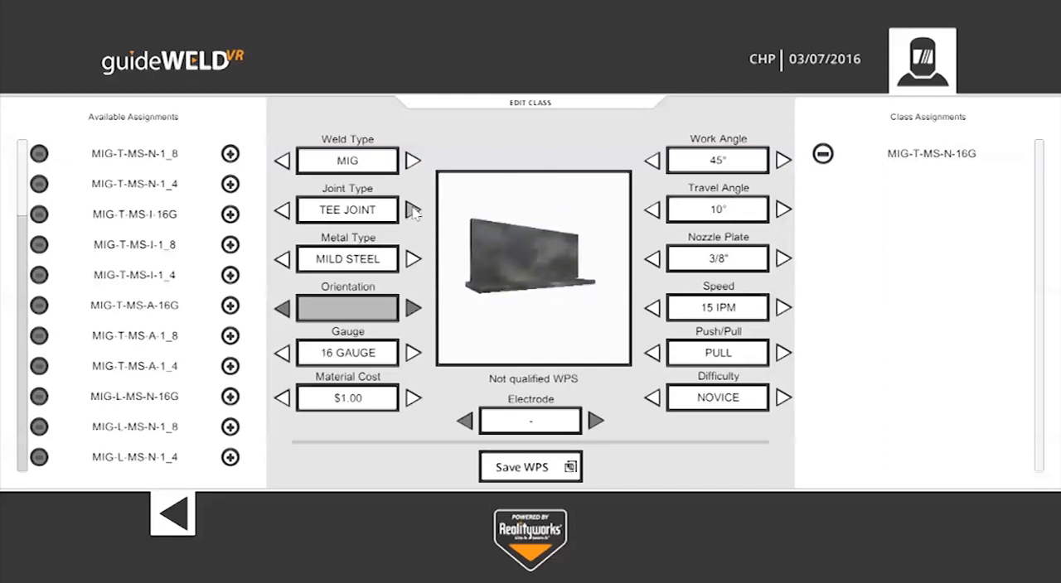
{"action": "left_click", "coordinate": [412, 161]}
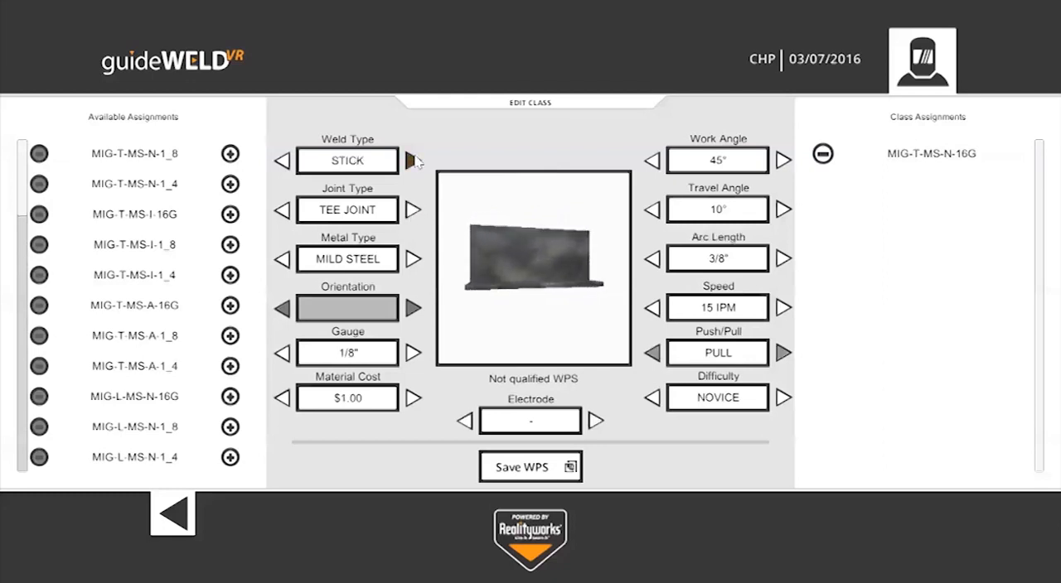
{"action": "left_click", "coordinate": [412, 161]}
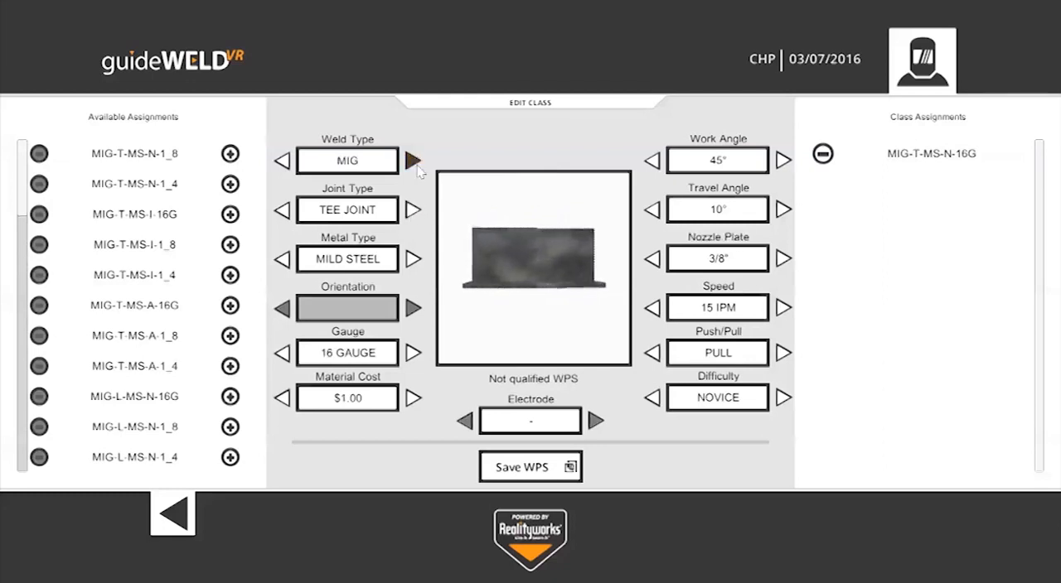
{"action": "left_click", "coordinate": [413, 210]}
{"action": "left_click", "coordinate": [413, 210]}
{"action": "left_click", "coordinate": [413, 211]}
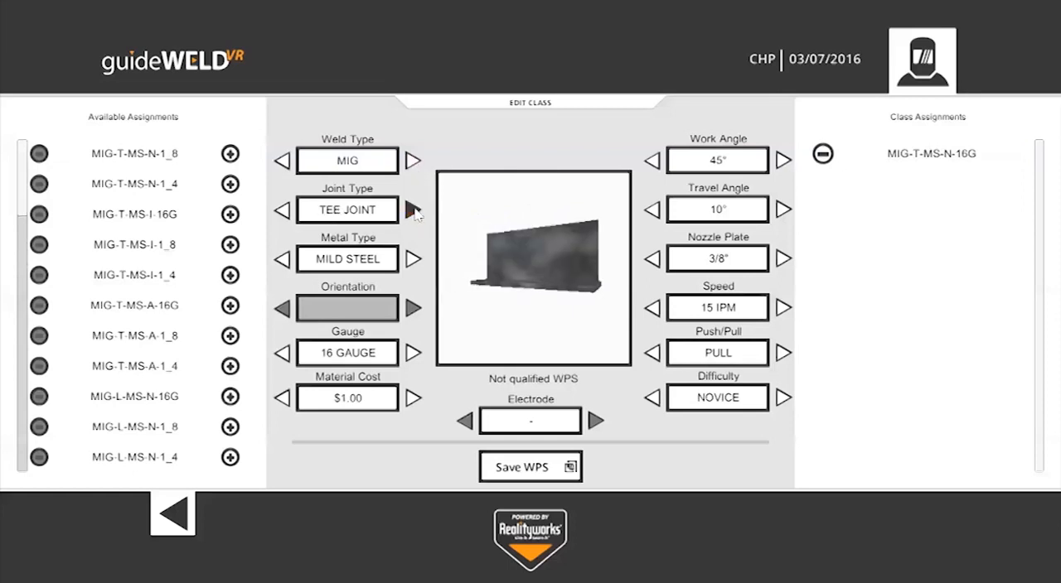
{"action": "left_click", "coordinate": [412, 260]}
{"action": "left_click", "coordinate": [412, 259]}
{"action": "left_click", "coordinate": [412, 259]}
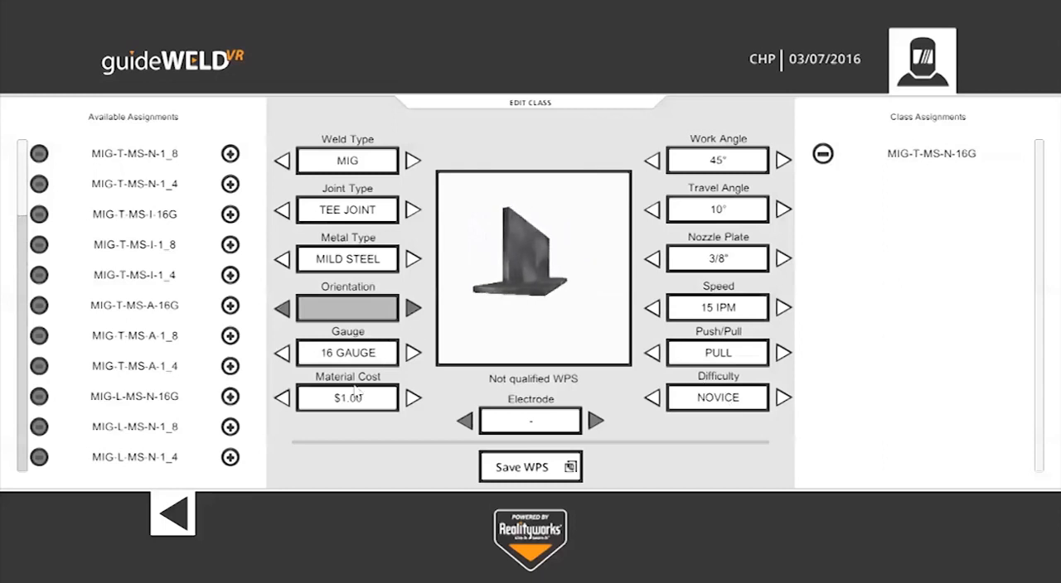
Step: Raise the weld's material cost to $2.00
{"action": "left_click", "coordinate": [412, 397]}
{"action": "left_click", "coordinate": [412, 398]}
{"action": "left_click", "coordinate": [412, 397]}
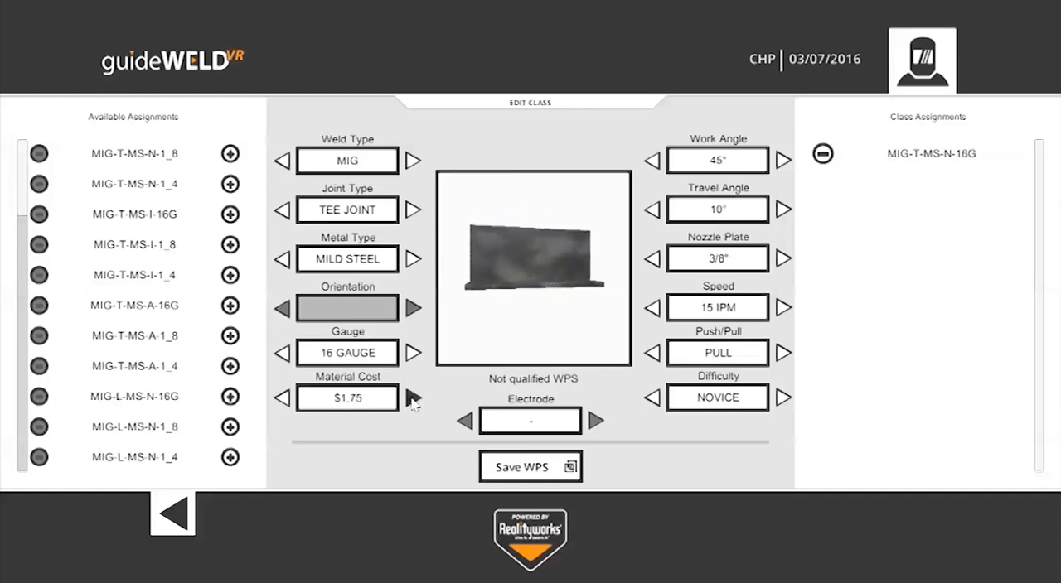
{"action": "left_click", "coordinate": [412, 398]}
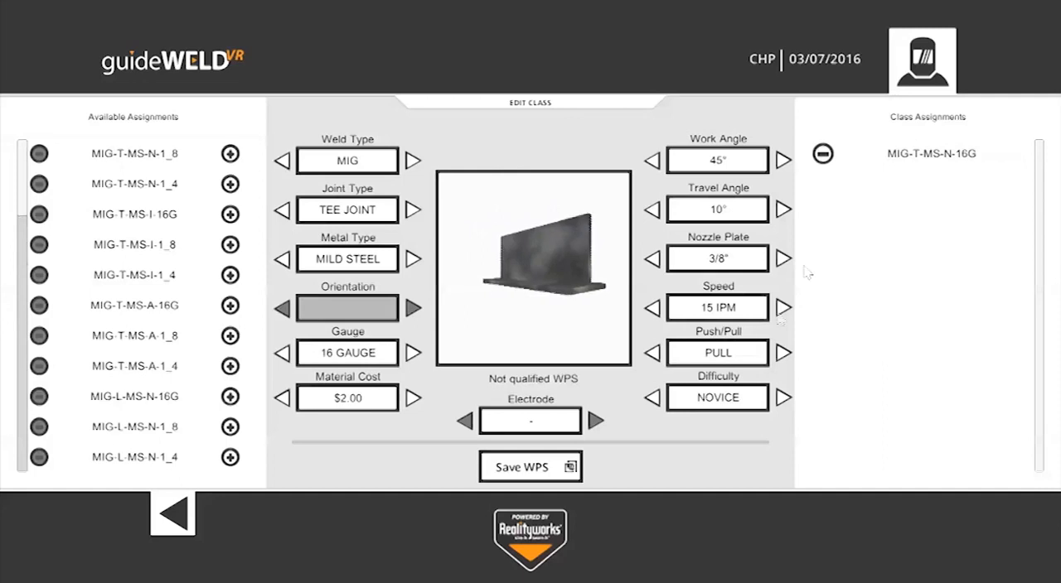
Step: Save the current welding procedure as a new available assignment named Test Weld
{"action": "left_click", "coordinate": [540, 470]}
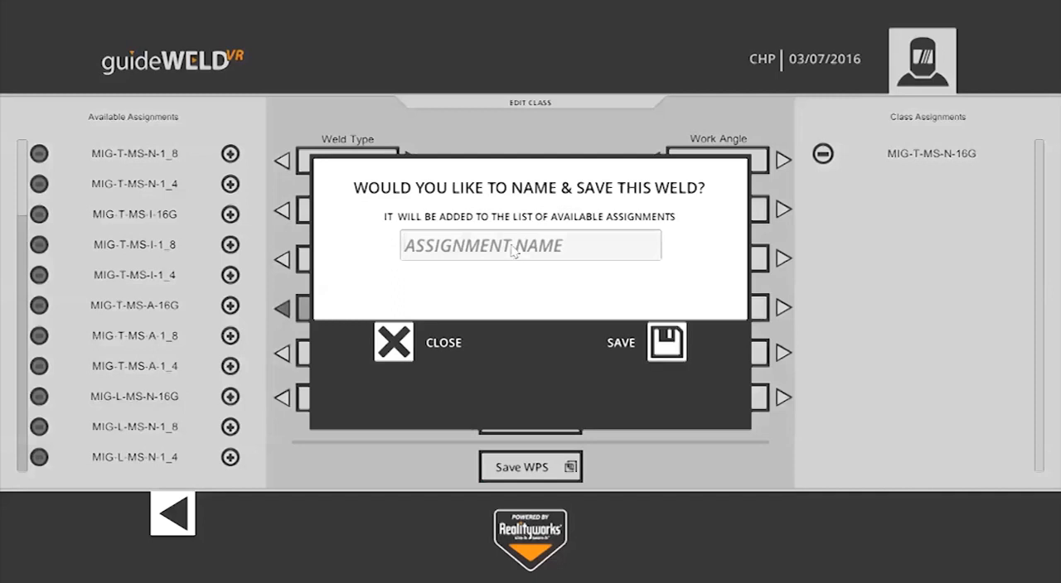
{"action": "type", "text": "Test "}
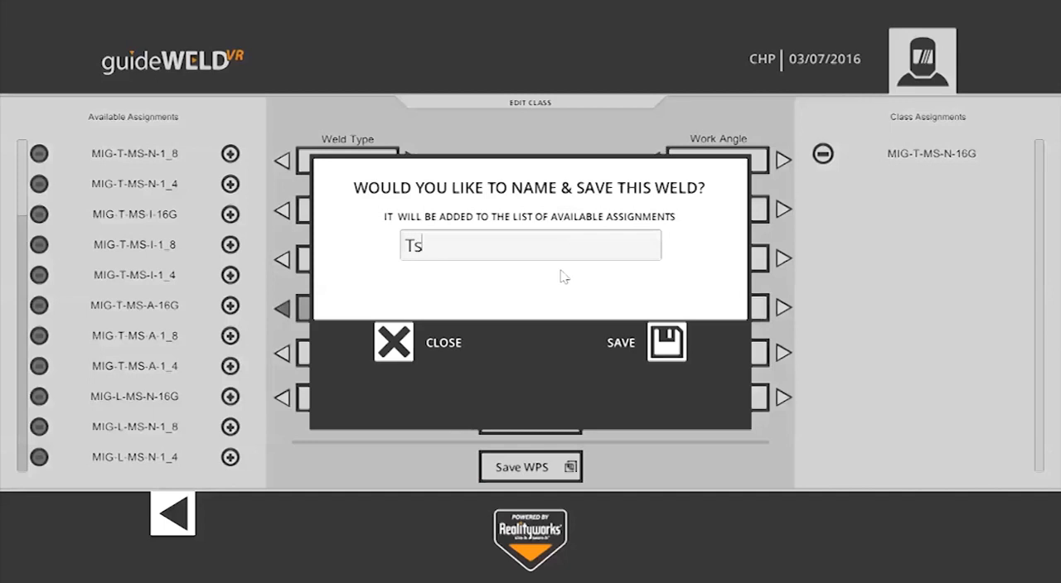
{"action": "type", "text": "Weld"}
{"action": "left_click", "coordinate": [659, 340]}
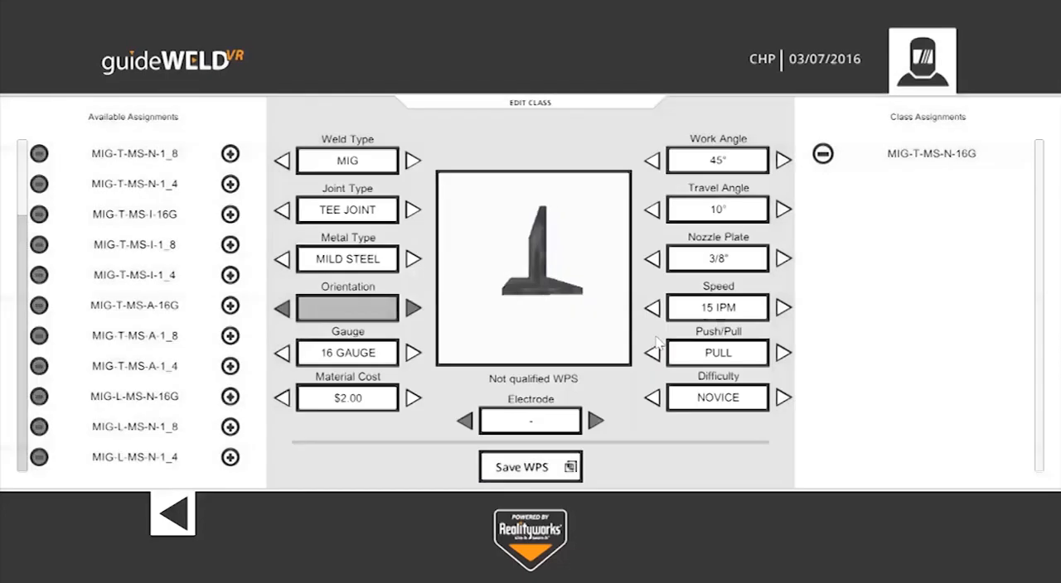
Step: Try to add the Test Weld assignment from the end of the available list to the class assignments
{"action": "left_click_drag", "start_coordinate": [21, 194], "coordinate": [20, 431]}
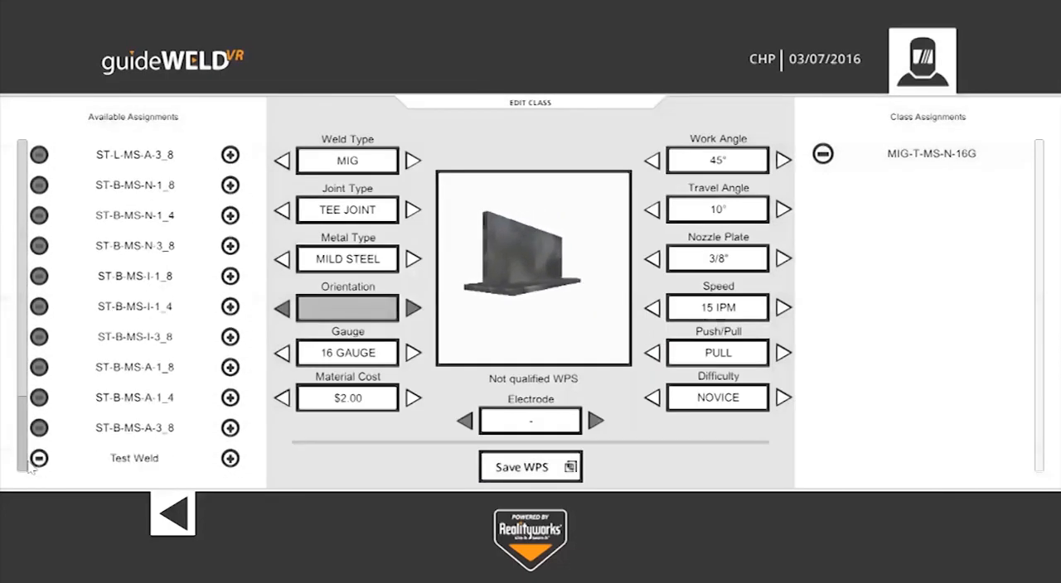
{"action": "left_click", "coordinate": [130, 460]}
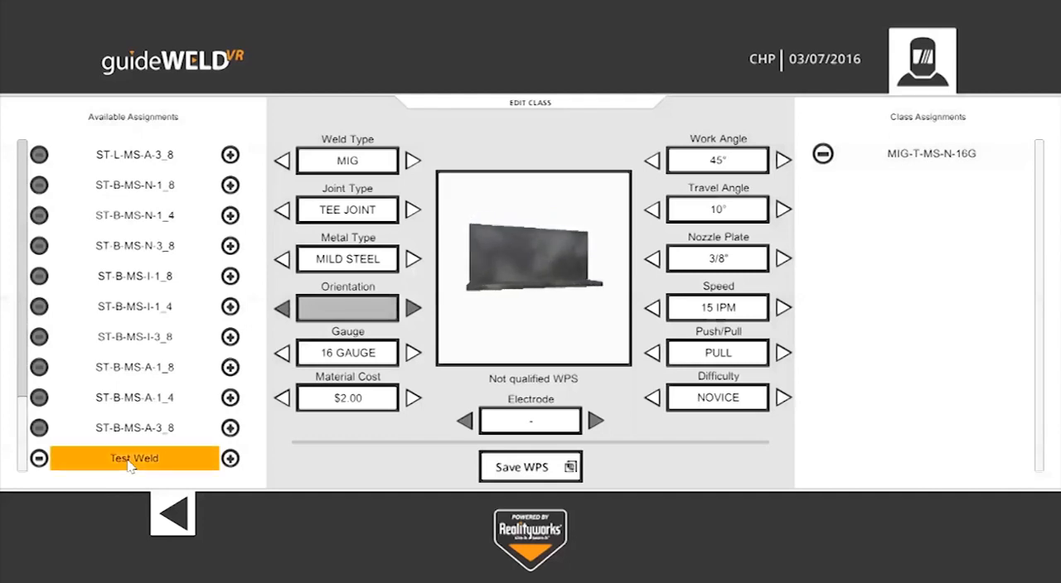
{"action": "left_click", "coordinate": [230, 461]}
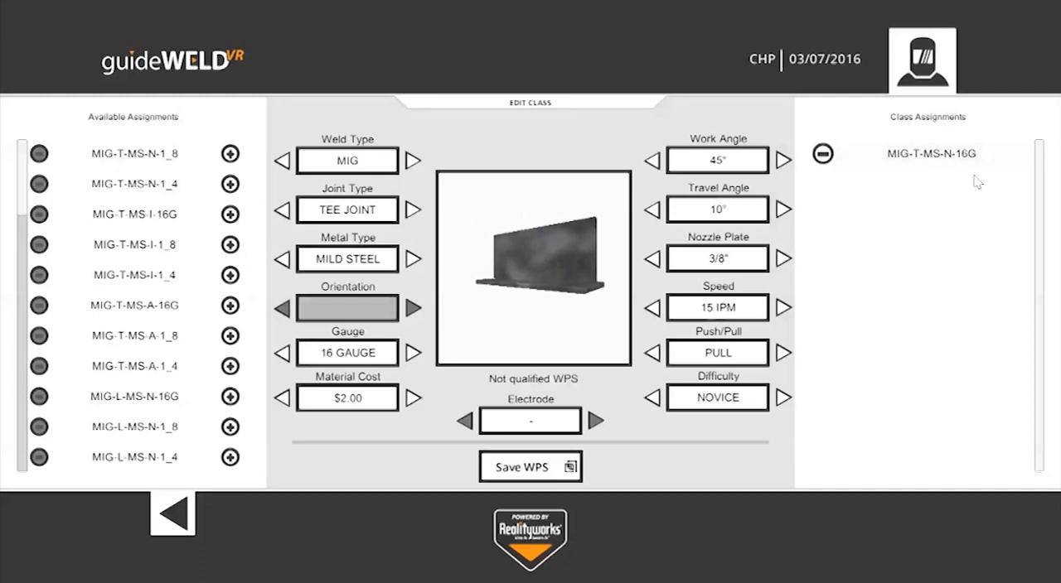
Step: Leave the class editor for the class list and log out of the instructor account
{"action": "left_click", "coordinate": [881, 152]}
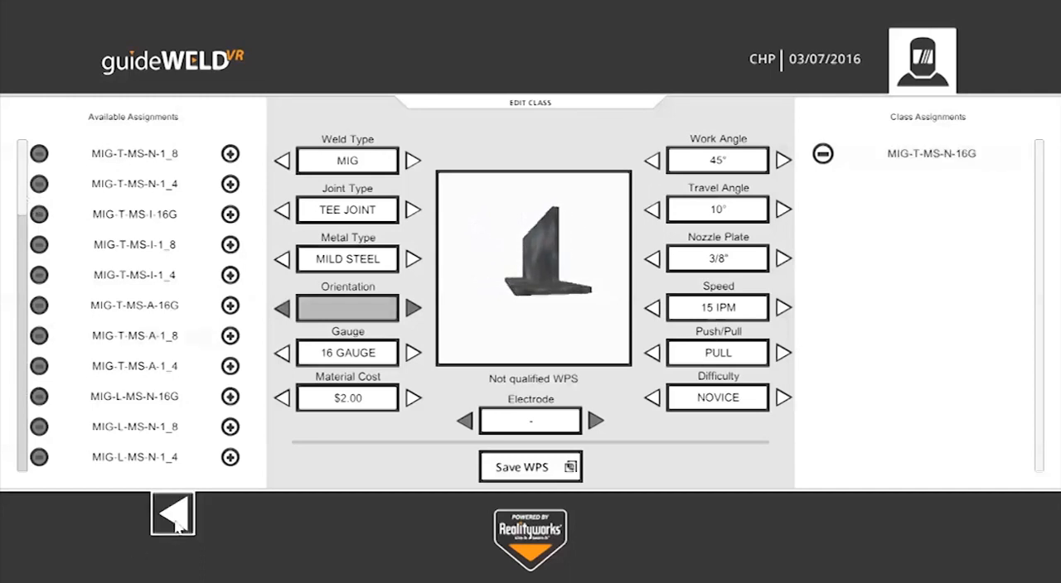
{"action": "left_click", "coordinate": [176, 519]}
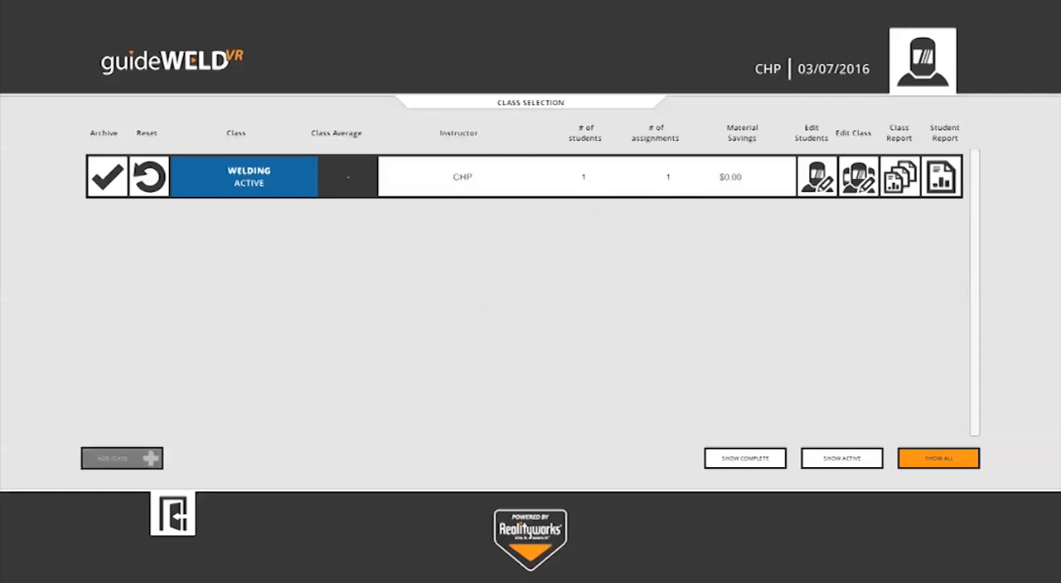
{"action": "left_click", "coordinate": [184, 519]}
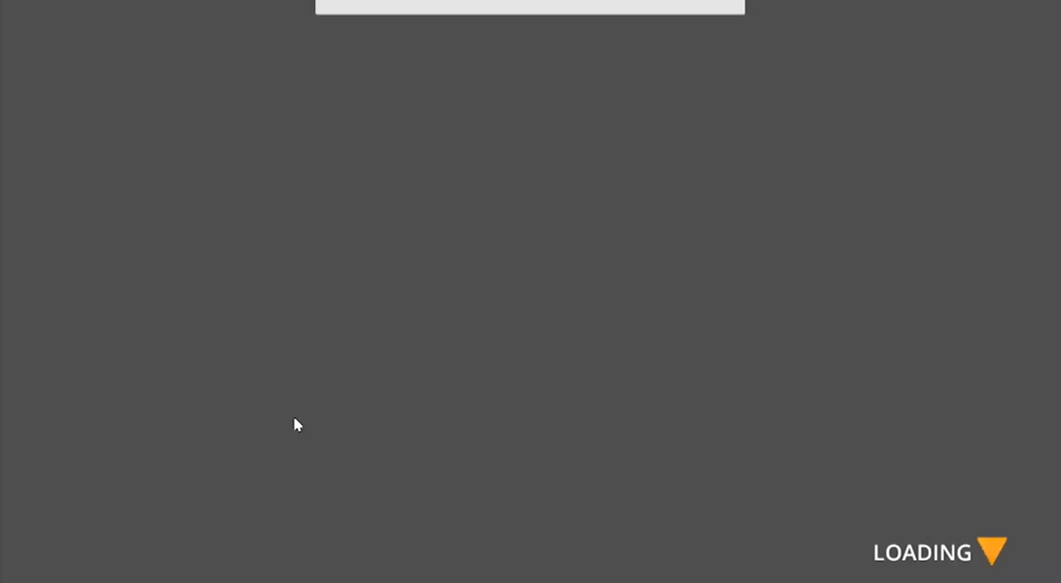